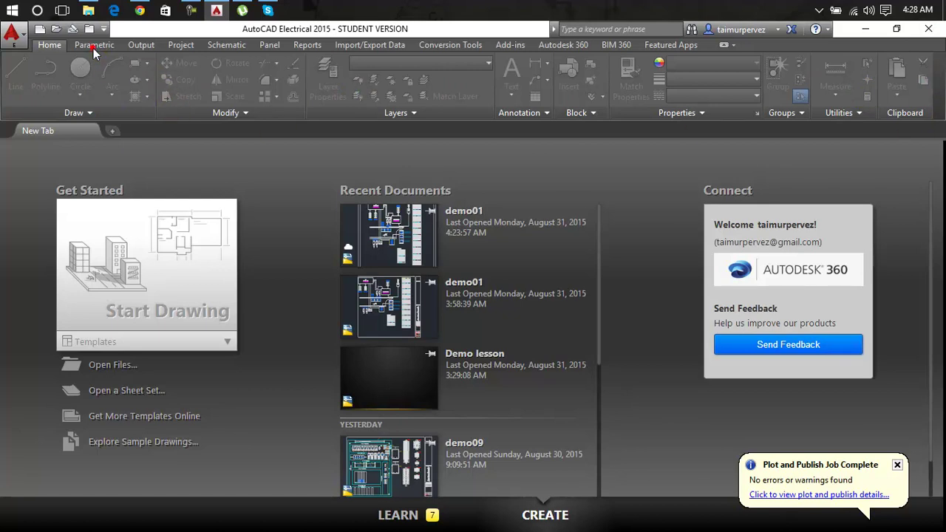
Step: Open the most recently used demo01 drawing from the recent documents
left_click(403, 235)
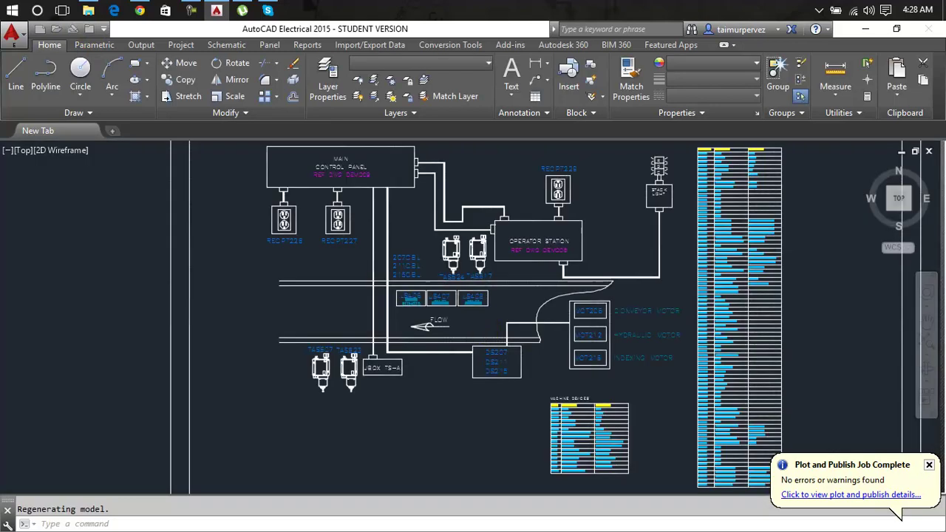
Step: Examine the parametric, output, project, schematic, panel and report tools in turn
left_click(83, 44)
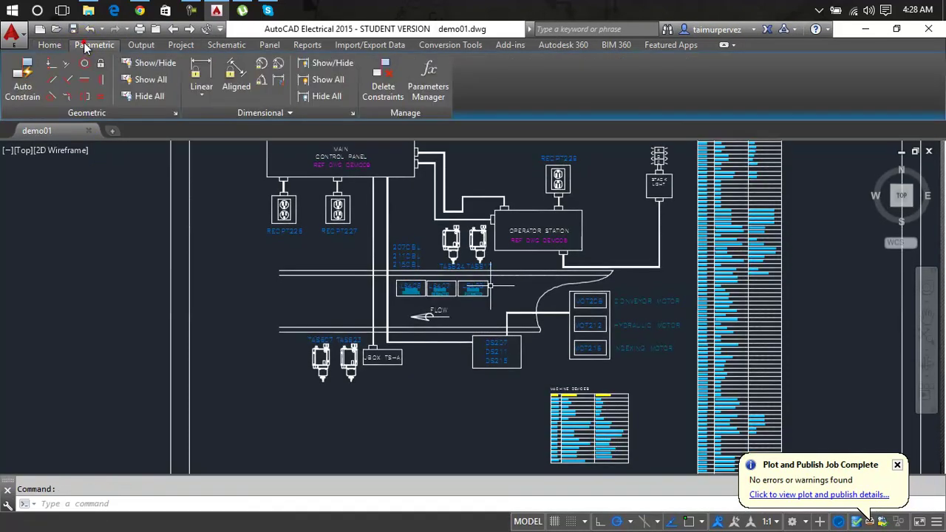
left_click(143, 45)
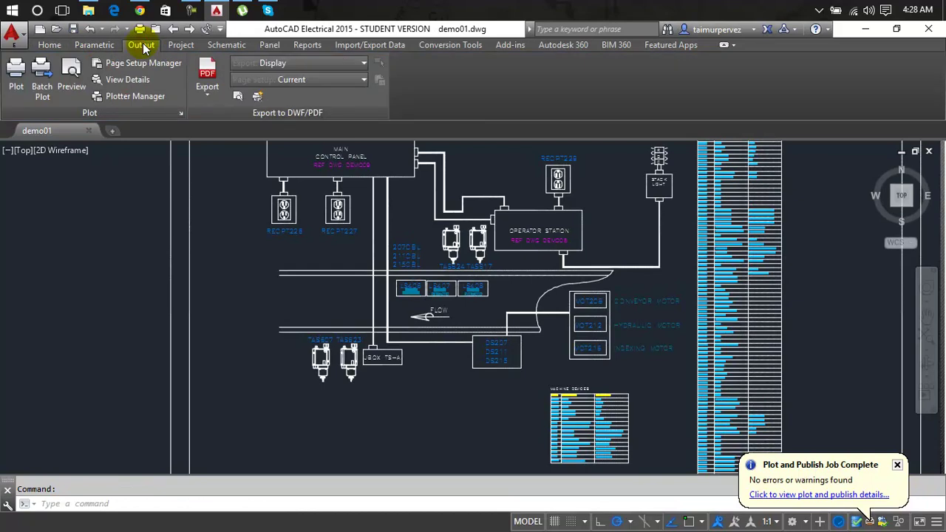
left_click(181, 44)
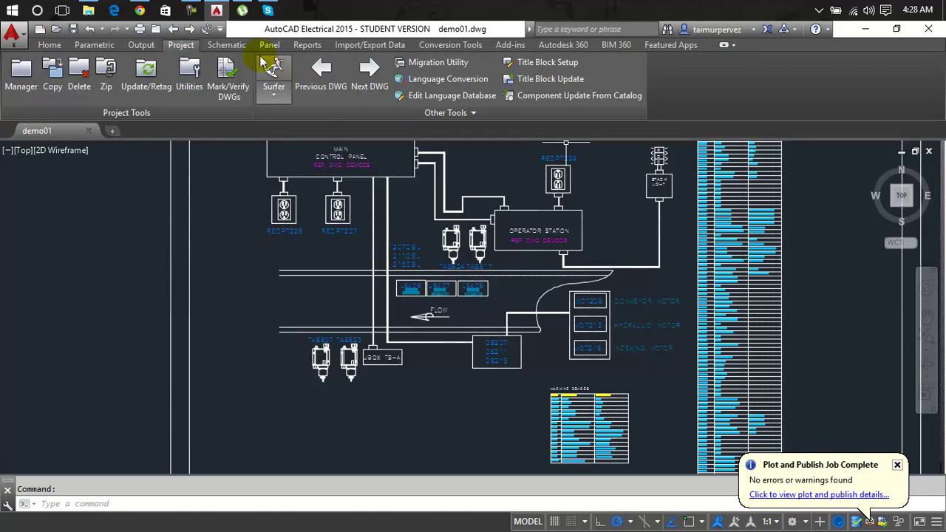
left_click(228, 44)
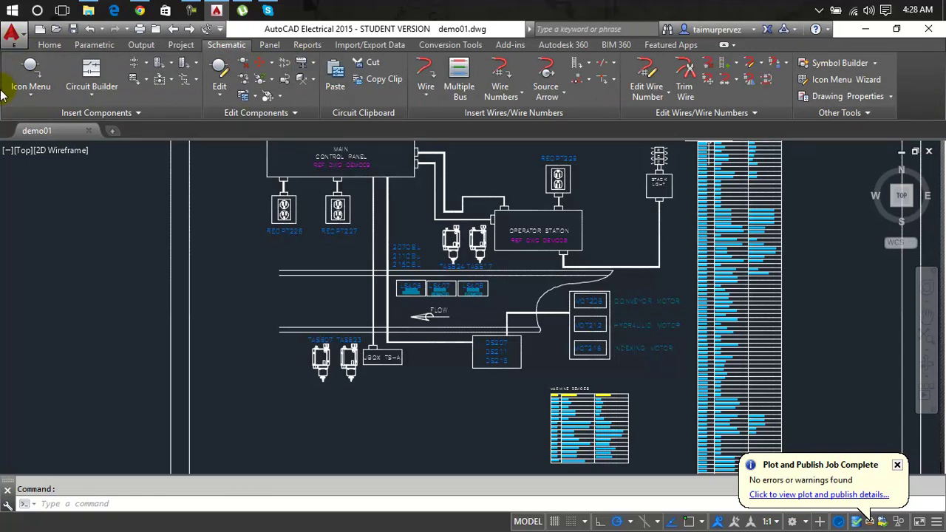
left_click(262, 45)
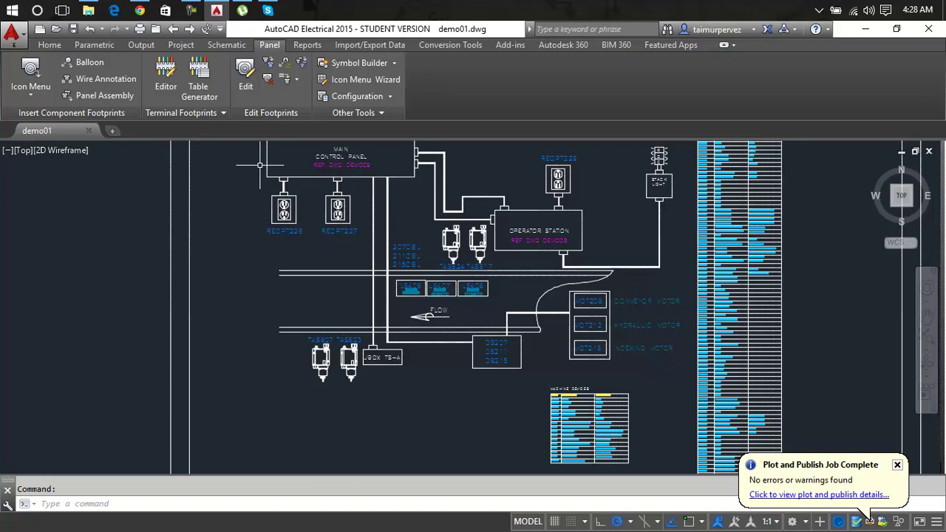
left_click(306, 44)
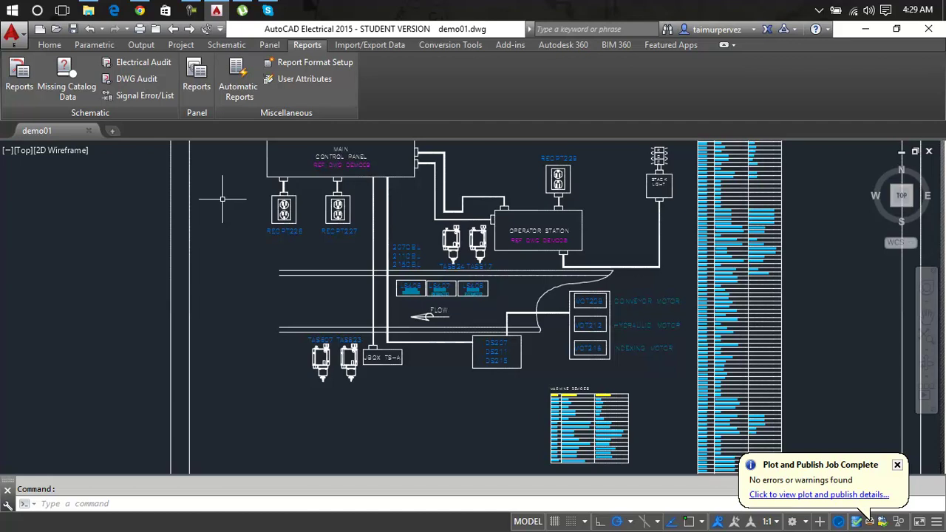
Step: Examine the data categories available for spreadsheet export, including General and Components, without exporting anything
left_click(370, 45)
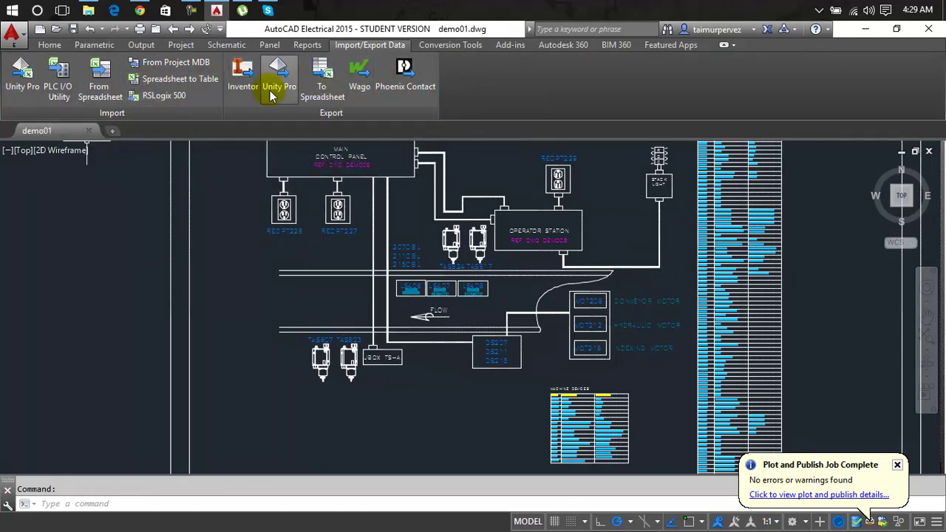
left_click(323, 82)
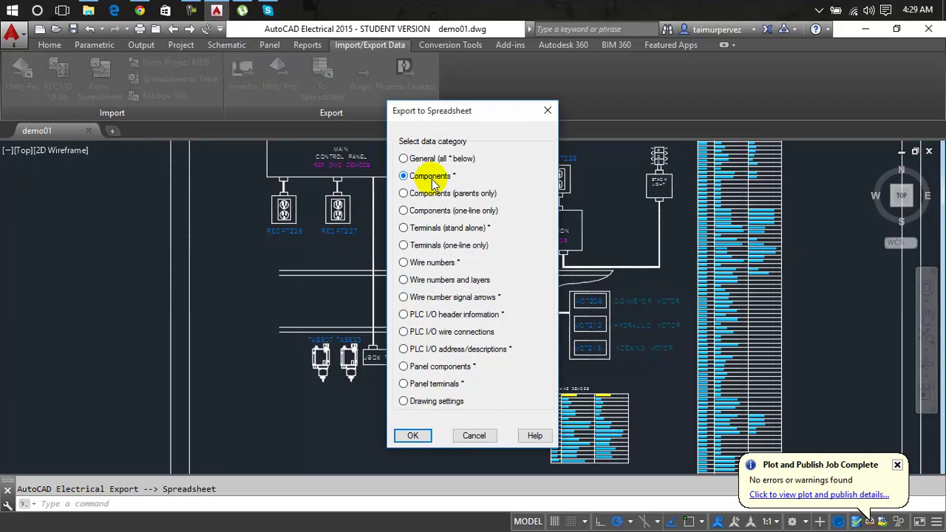
left_click(405, 161)
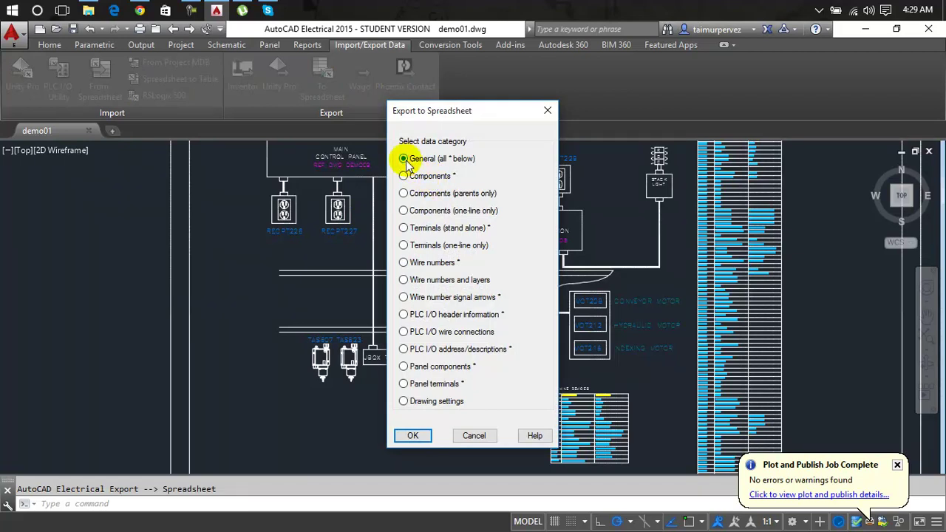
left_click(404, 176)
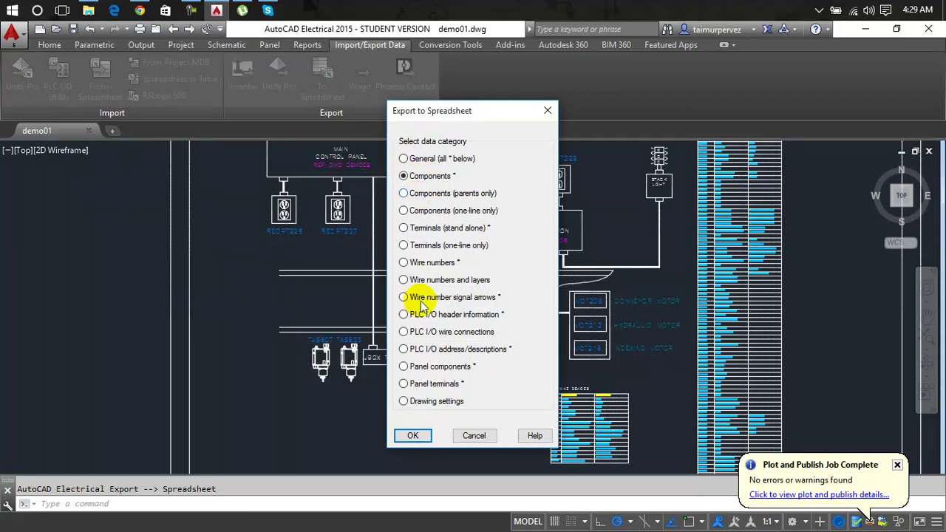
left_click(491, 437)
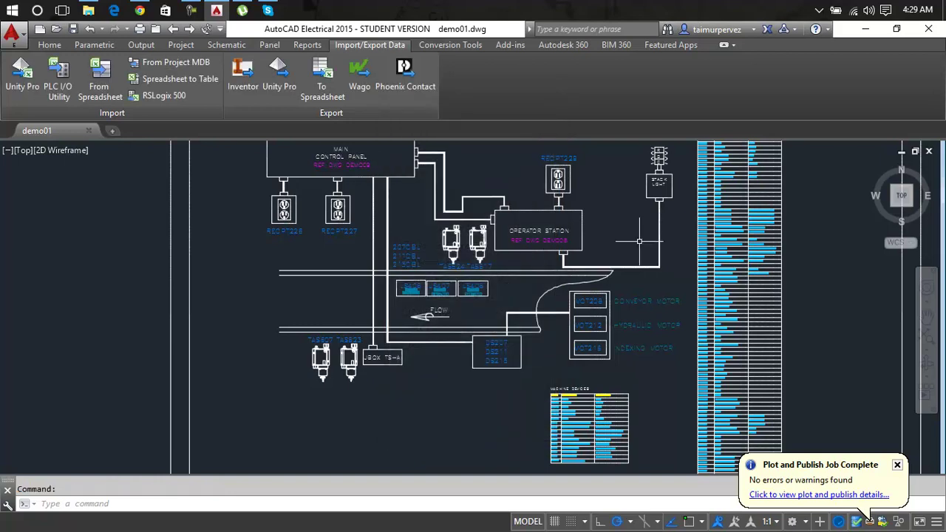
Step: Examine the drawing conversion tools for tagging components, footprints and linking descriptions
left_click(447, 46)
left_click(401, 43)
left_click(458, 42)
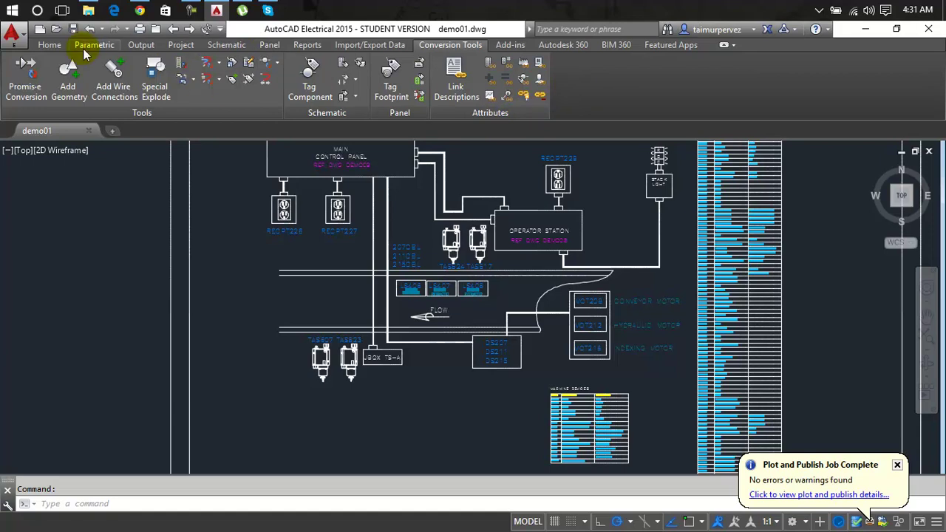
Step: Cut the TAS607 component next to TAS623 from the drawing to the clipboard
left_click(52, 45)
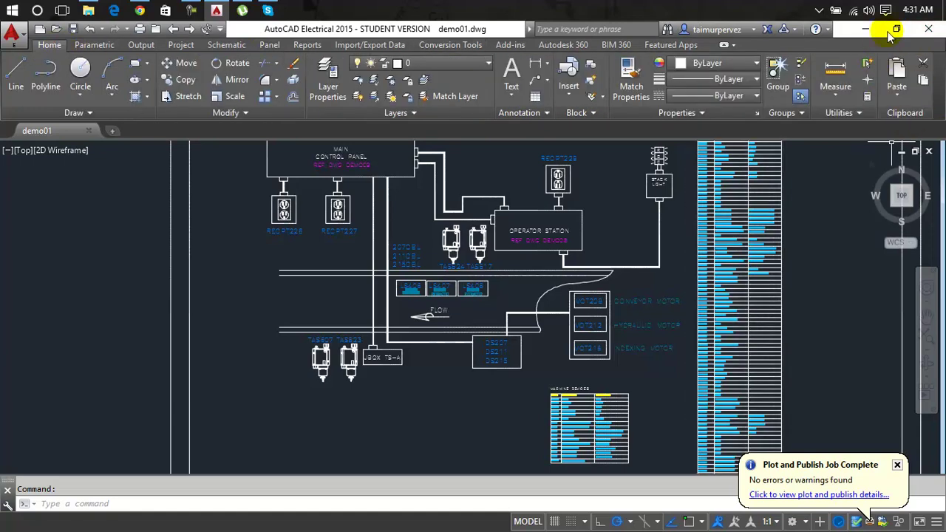
scroll(658, 285, "down", 4)
middle_click_drag(657, 286, 451, 293)
middle_click_drag(343, 363, 543, 287)
scroll(541, 264, "up", 4)
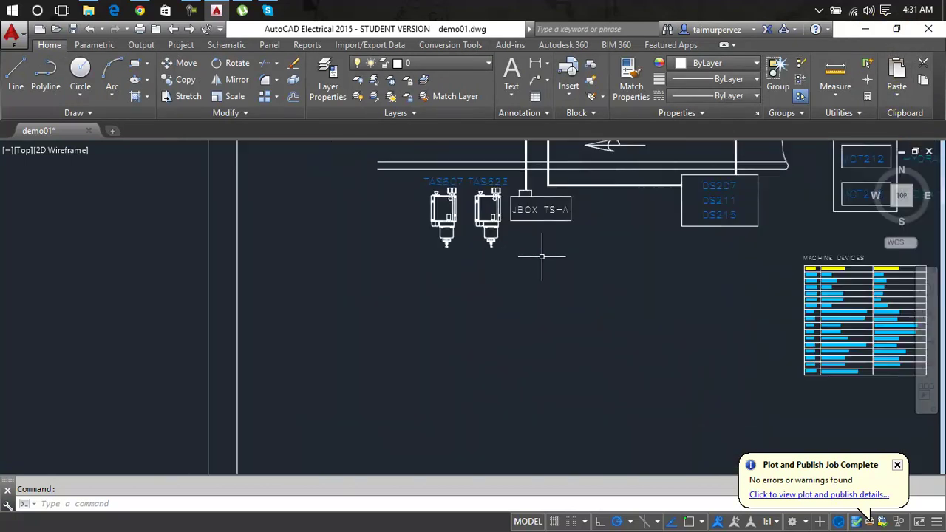
scroll(464, 225, "up", 2)
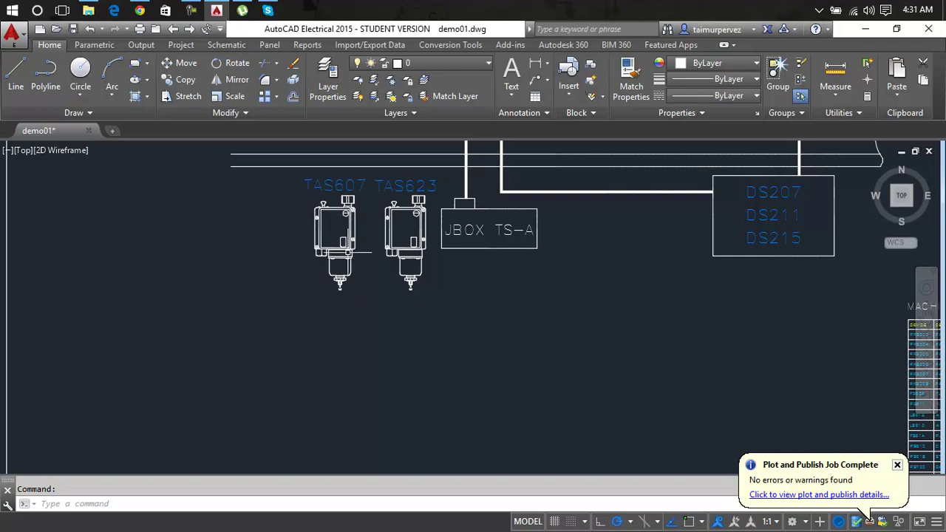
left_click(924, 68)
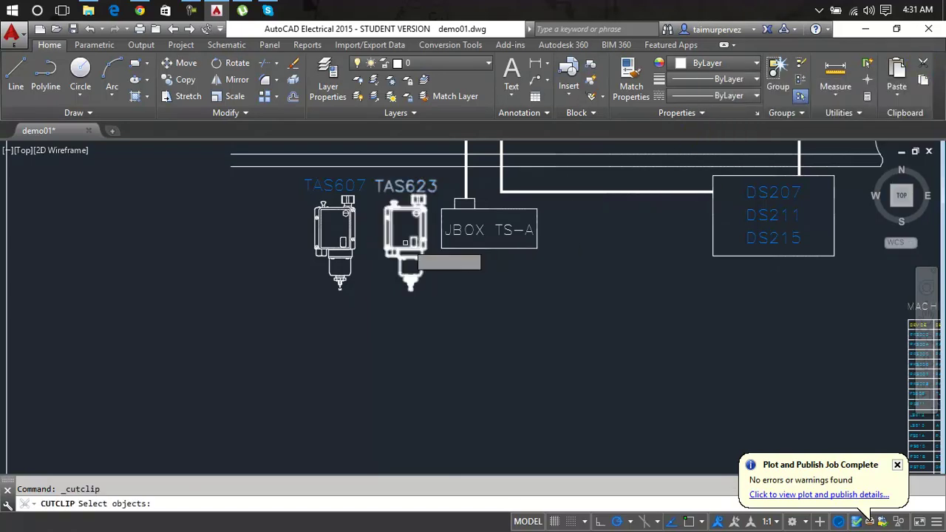
left_click(348, 238)
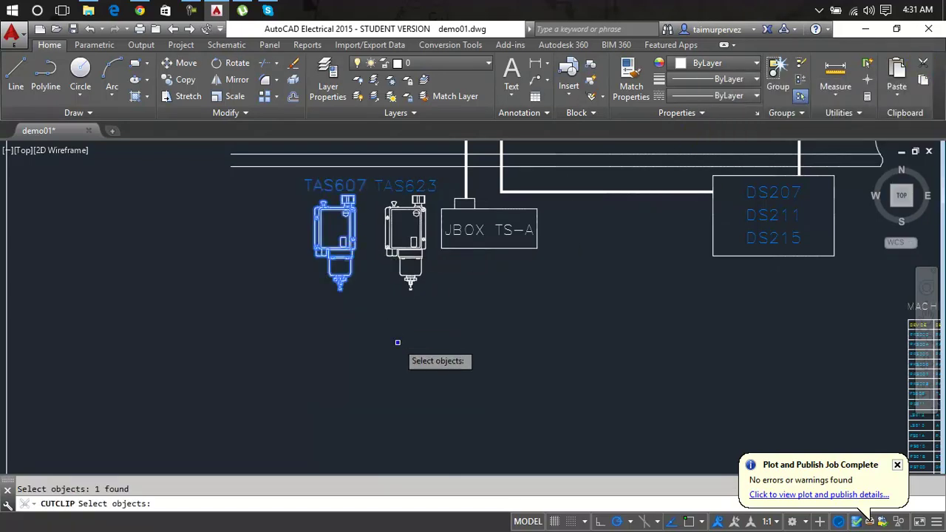
key("Return")
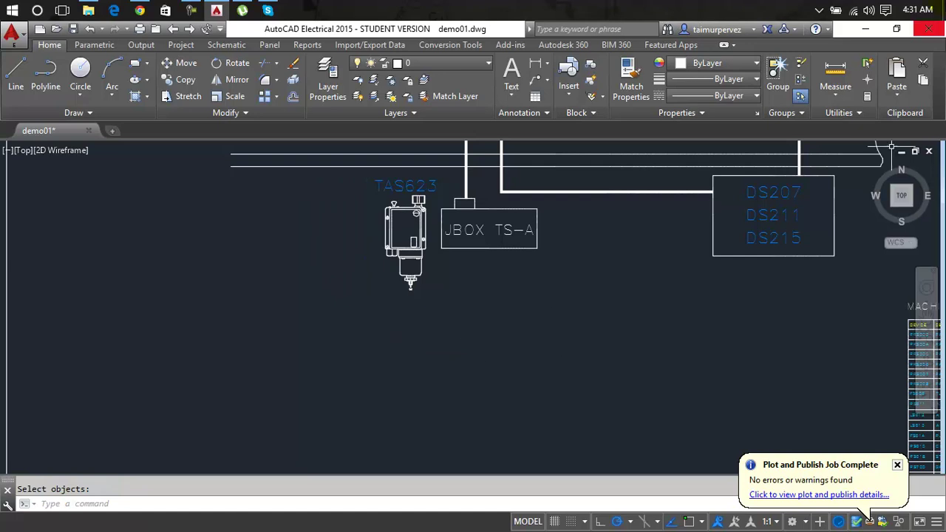
Step: Paste the cut TAS607 component into the empty area left of the drawing border
left_click(896, 68)
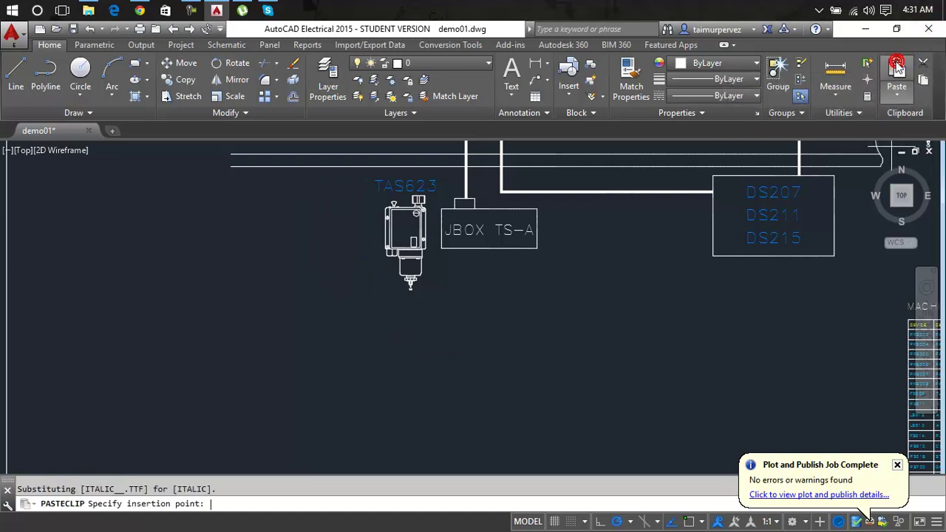
scroll(236, 336, "down", 3)
middle_click_drag(237, 336, 765, 286)
left_click(484, 275)
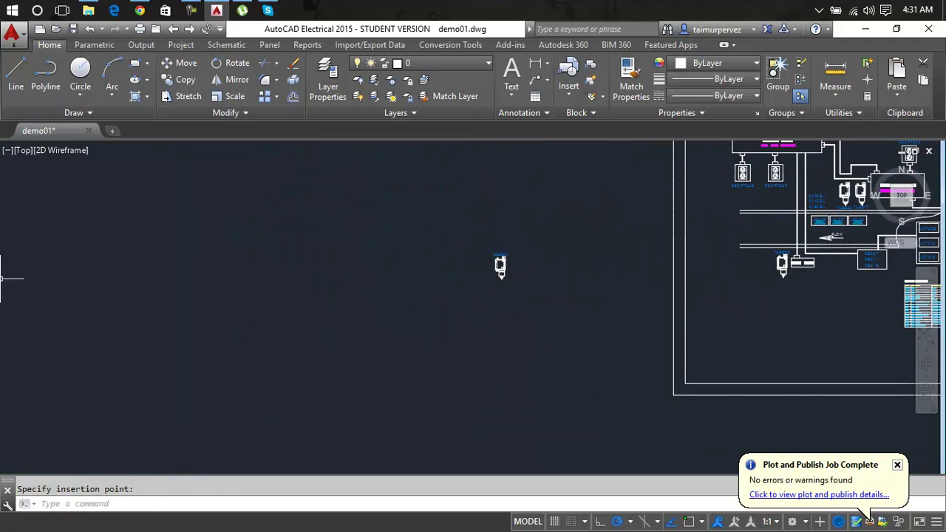
scroll(581, 291, "up", 4)
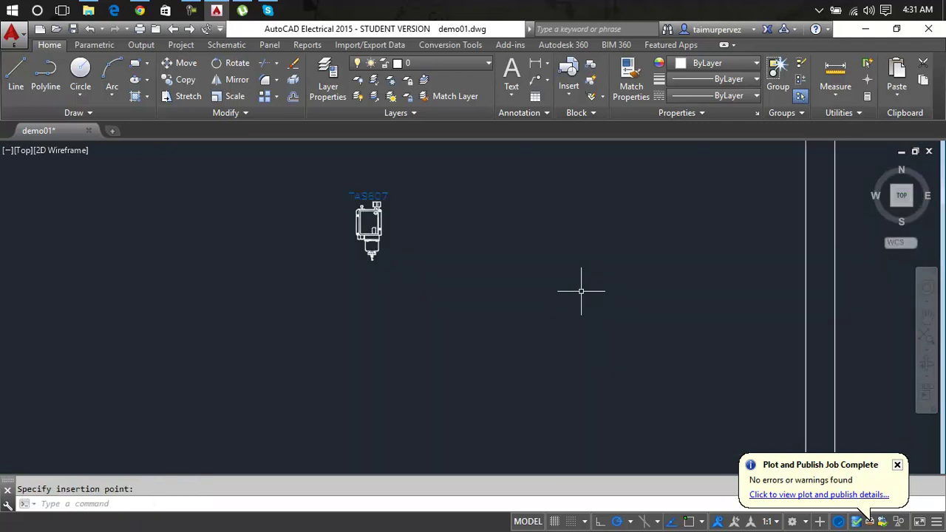
Step: Copy the relocated TAS607 component to the clipboard and paste one copy to its right
left_click(923, 79)
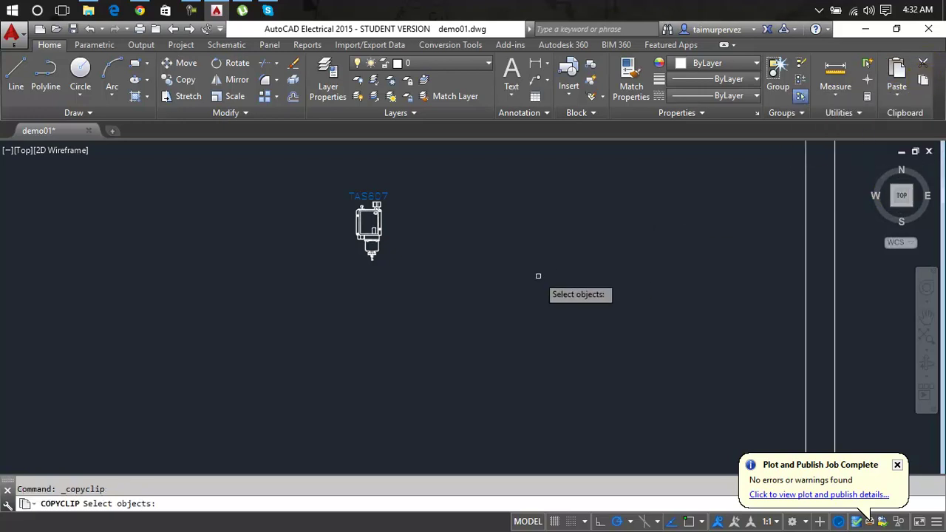
left_click(381, 229)
key("Return")
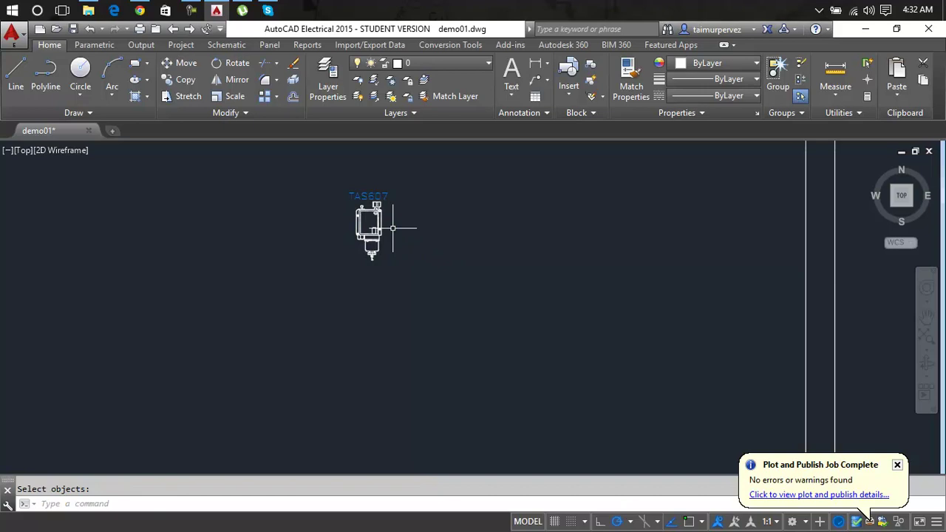
left_click(899, 93)
left_click(889, 128)
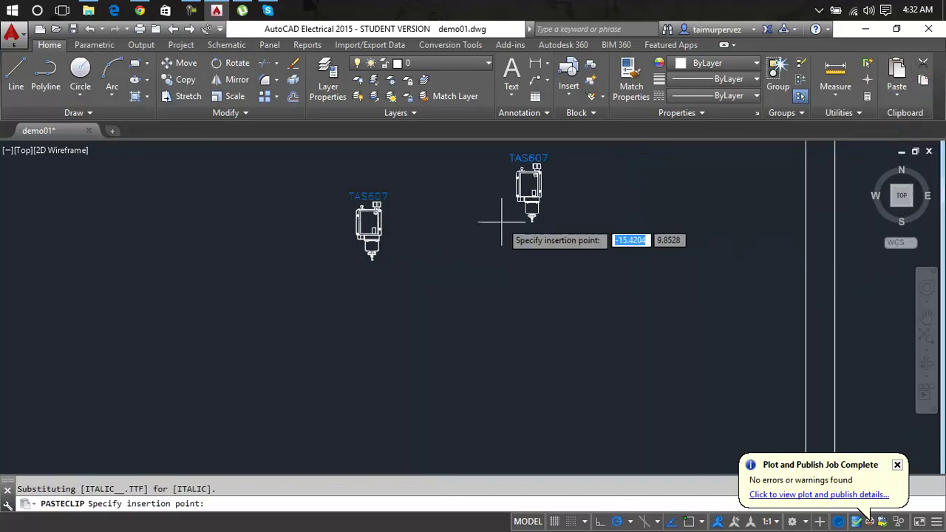
left_click(446, 268)
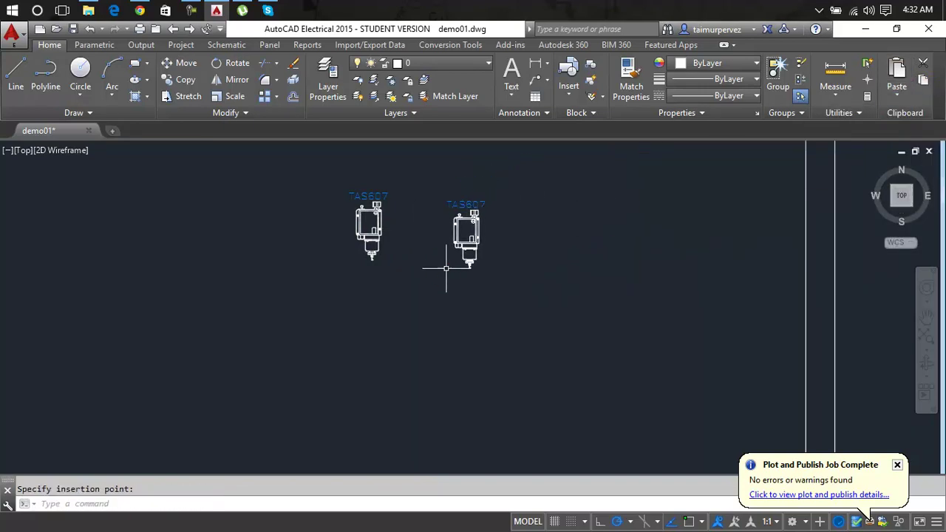
Step: Paste five more TAS607 copies, two continuing the upper row and three forming a row below
key("ctrl+v")
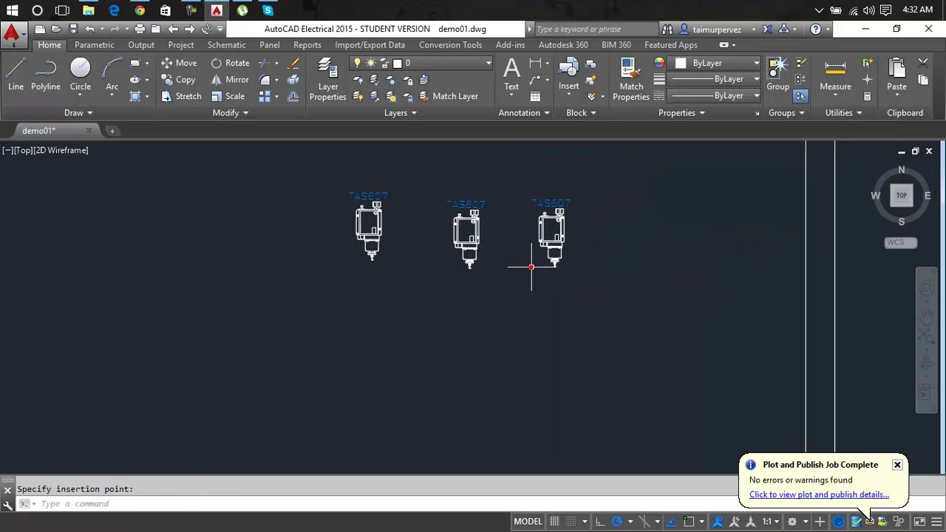
left_click(636, 257)
key("ctrl+v")
left_click(596, 333)
key("ctrl+v")
left_click(503, 344)
key("ctrl+v")
left_click(403, 360)
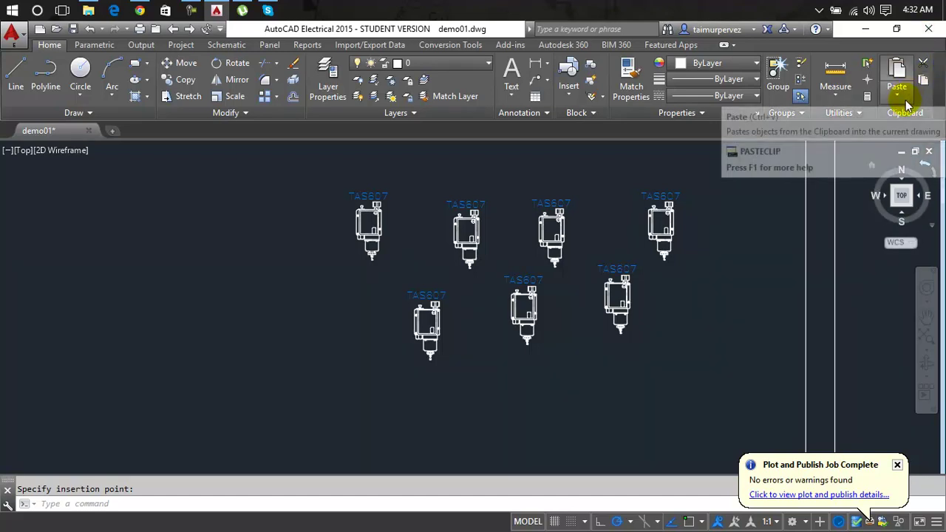
Step: Explode the rightmost TAS607 copy in the upper row into separate objects
left_click(660, 234)
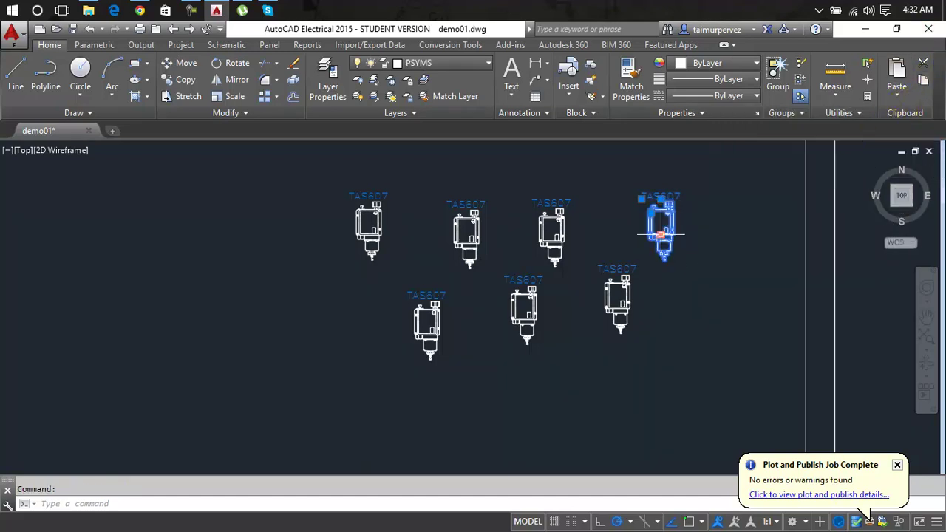
type("x")
key("Return")
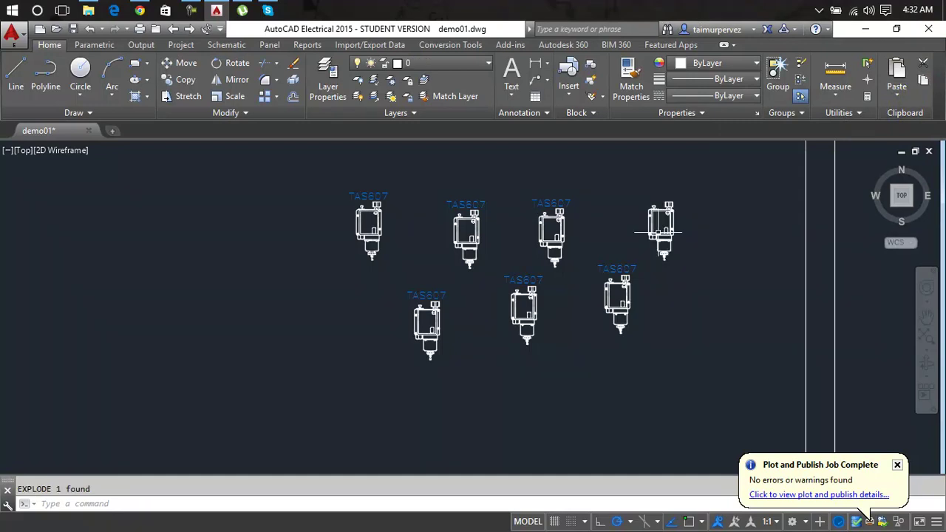
left_click(694, 193)
left_click(712, 186)
left_click(755, 188)
left_click(654, 264)
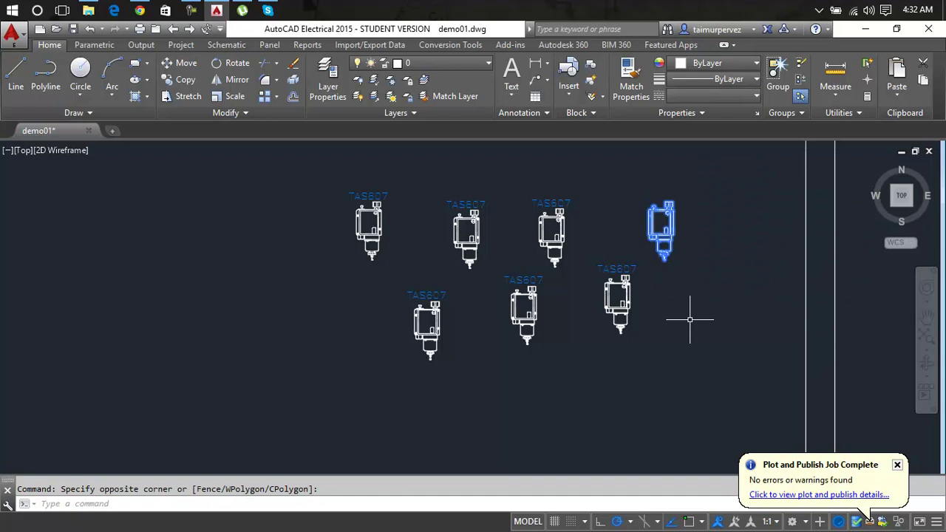
type("x")
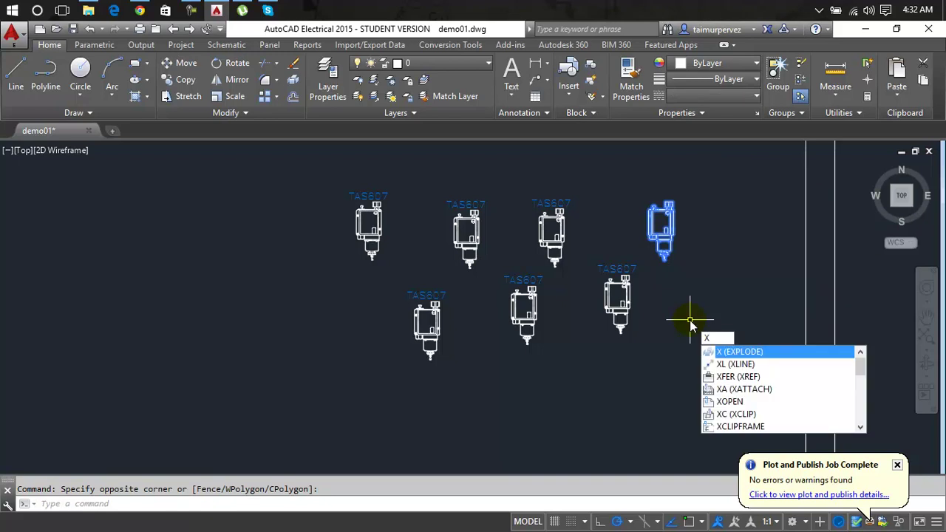
key("Escape")
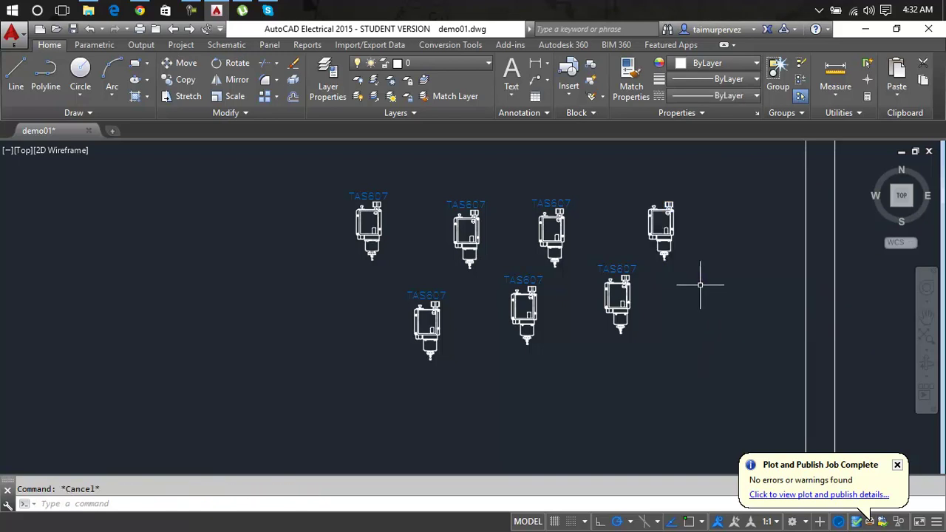
Step: Select all pieces of the exploded component in the upper row and cut them to the clipboard
left_click_drag(718, 173, 646, 267)
left_click(749, 158)
left_click(648, 259)
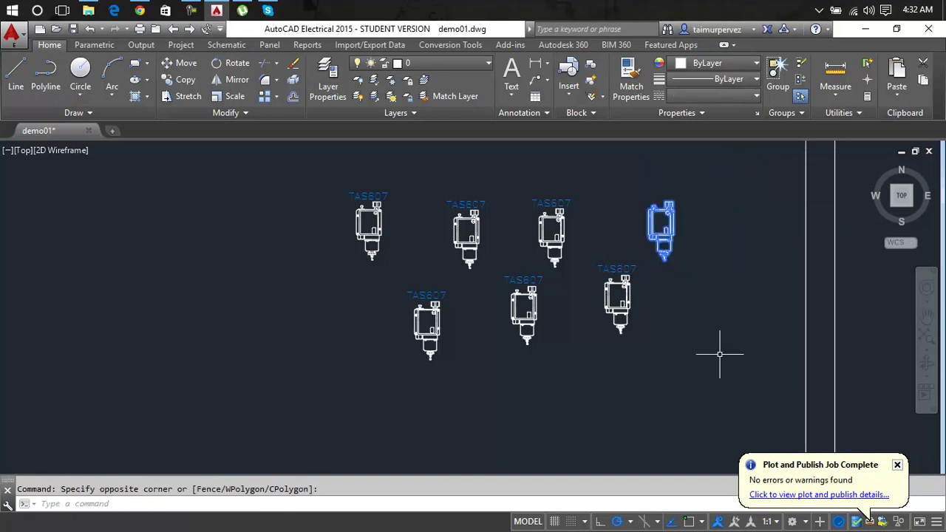
key("ctrl+x")
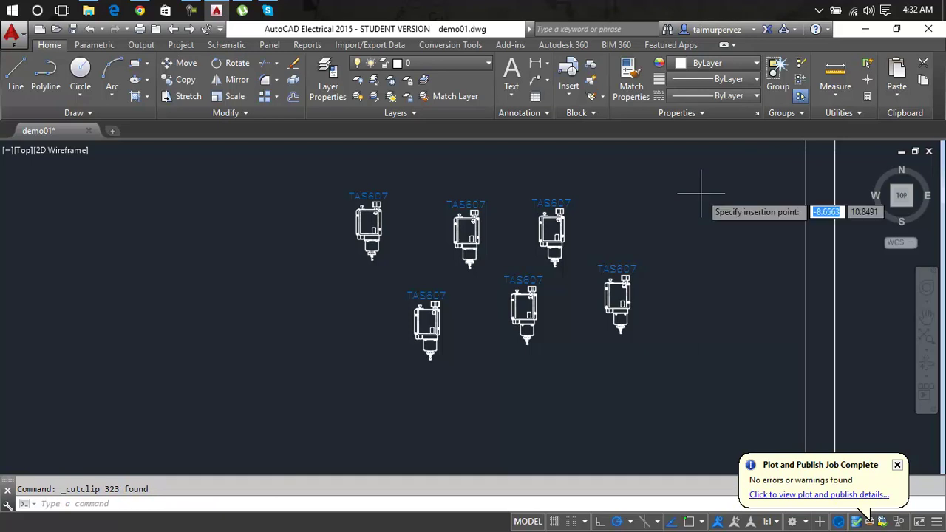
Step: Paste the cut pieces of the exploded component beyond the right end of the upper TAS607 row
key("ctrl+v")
left_click(654, 230)
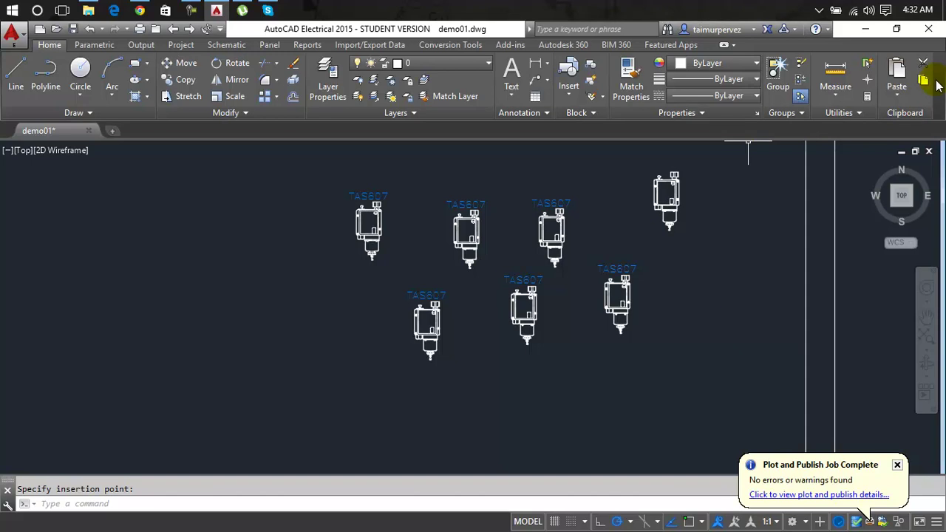
left_click(896, 93)
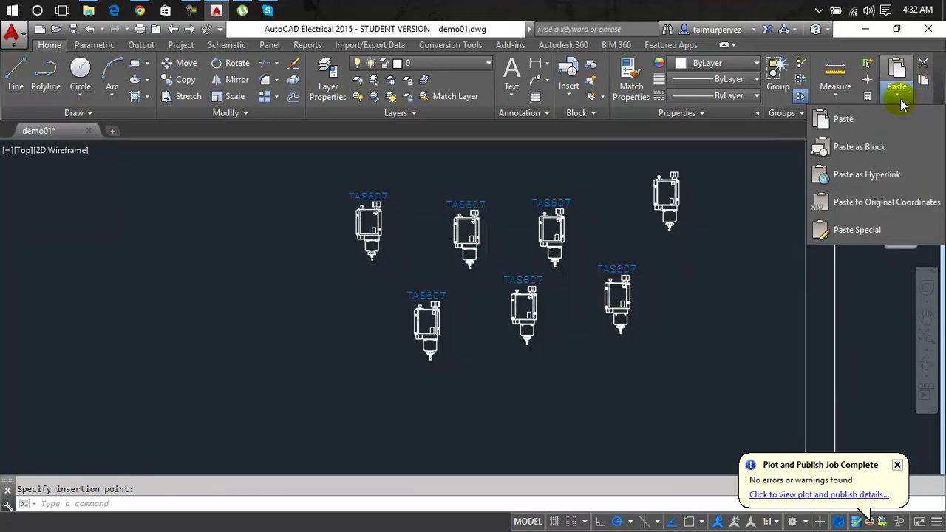
left_click(700, 300)
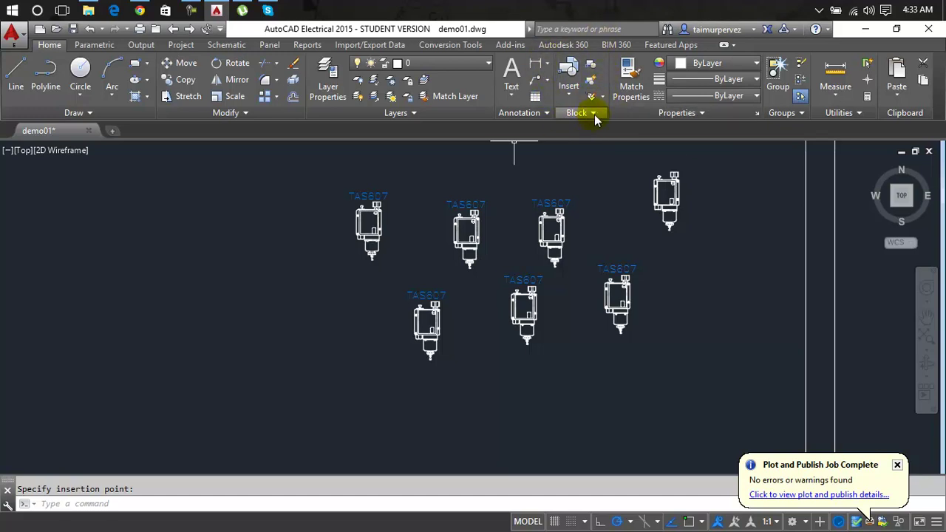
Step: Examine the grips and label of the leftmost TAS607 components in both rows, and clear the selection
left_click(422, 340)
left_click(421, 341)
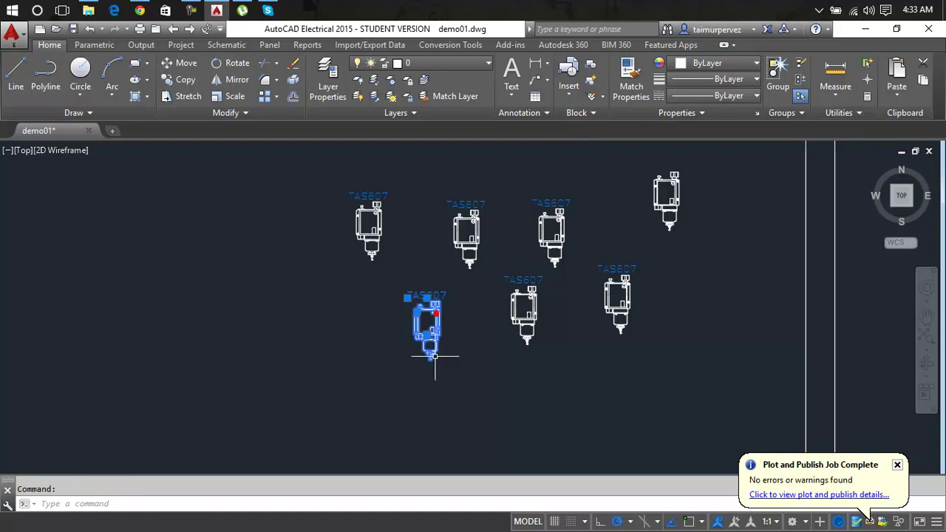
left_click(362, 220)
scroll(358, 218, "up", 8)
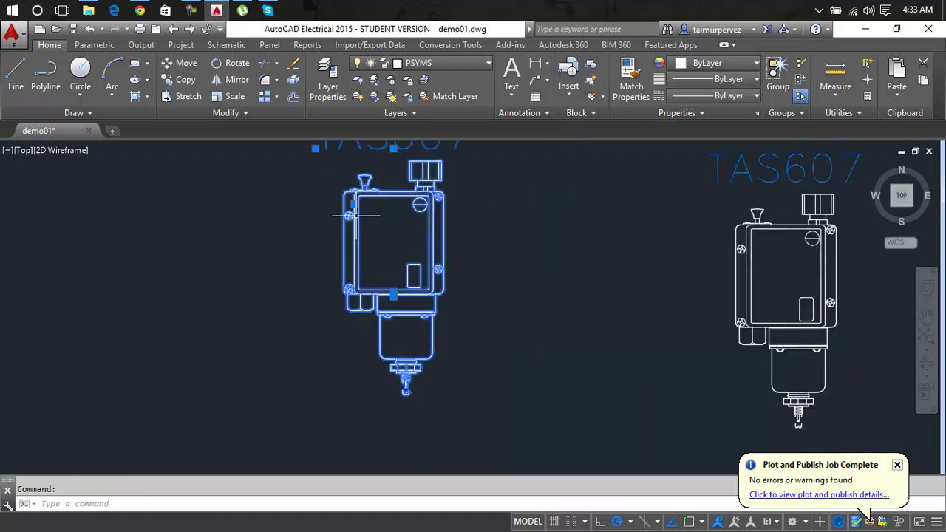
middle_click_drag(356, 216, 402, 326)
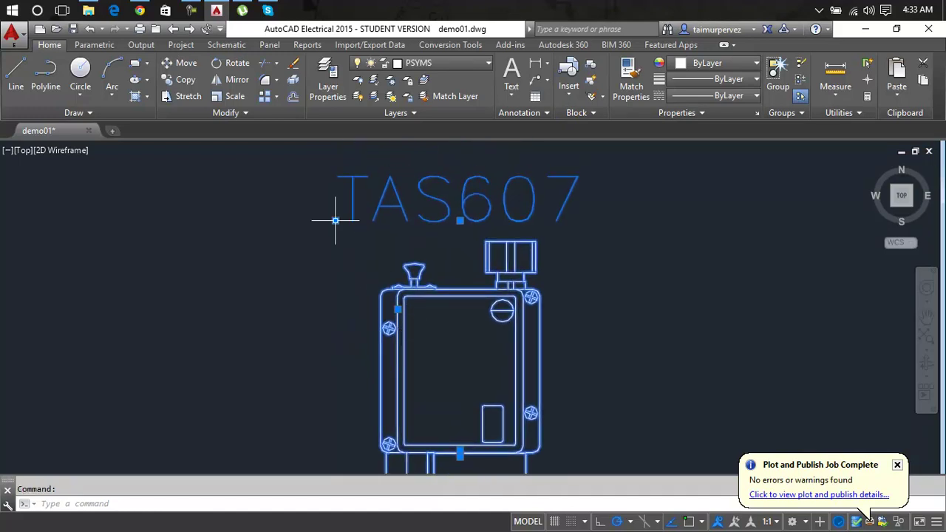
scroll(382, 299, "down", 5)
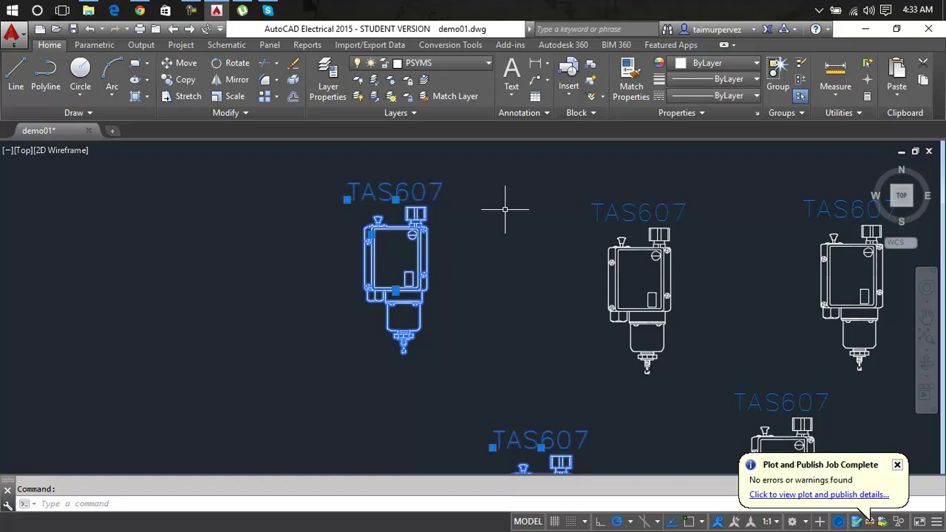
key("Escape")
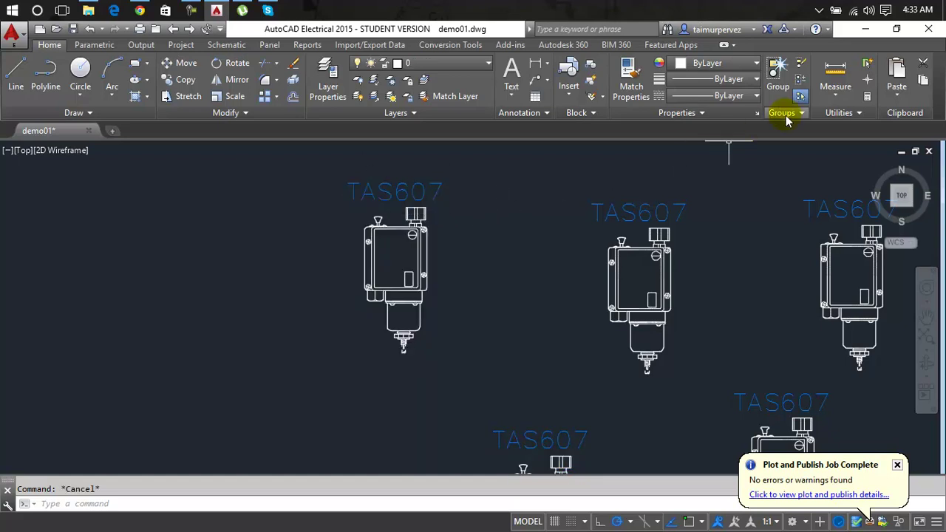
Step: Paste the clipboard contents as a block to the left of the leftmost TAS607 component in the upper row
left_click(896, 87)
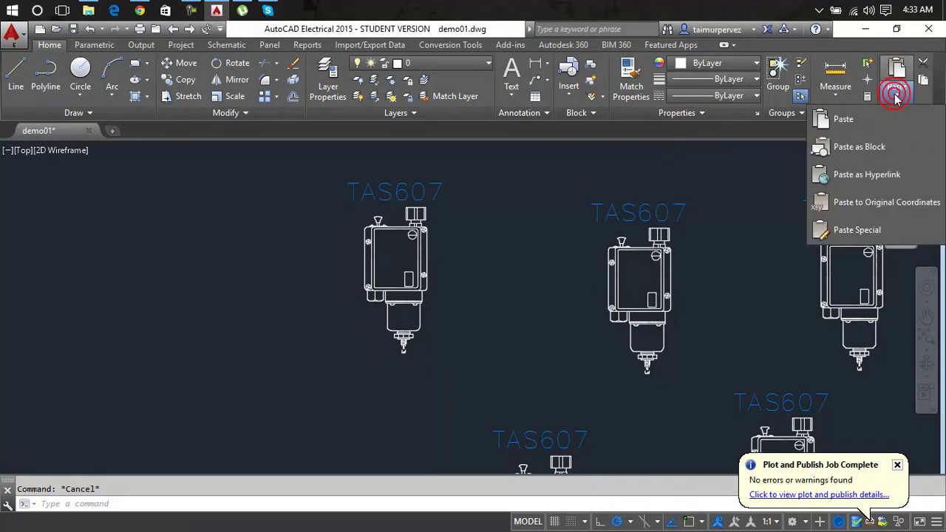
left_click(858, 149)
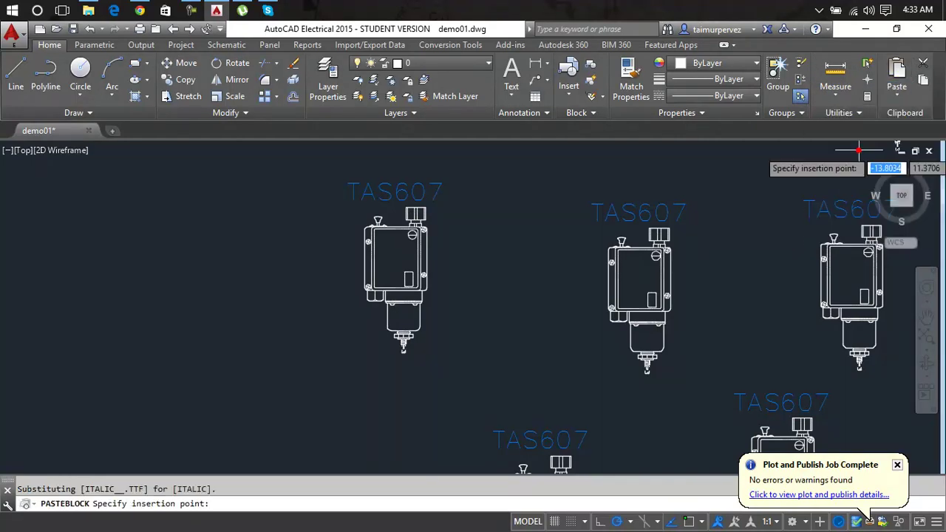
left_click(129, 355)
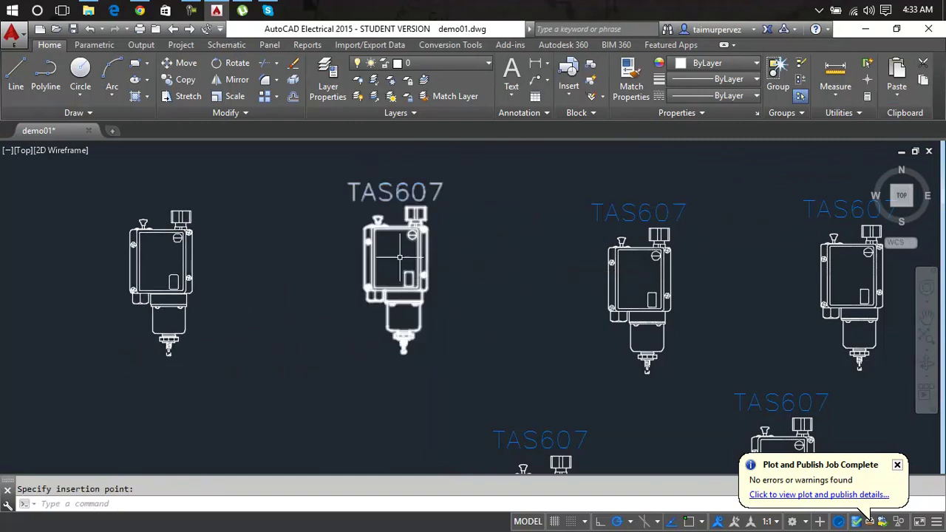
Step: Move the newly pasted block a short distance further left by its insertion grip
left_click(191, 255)
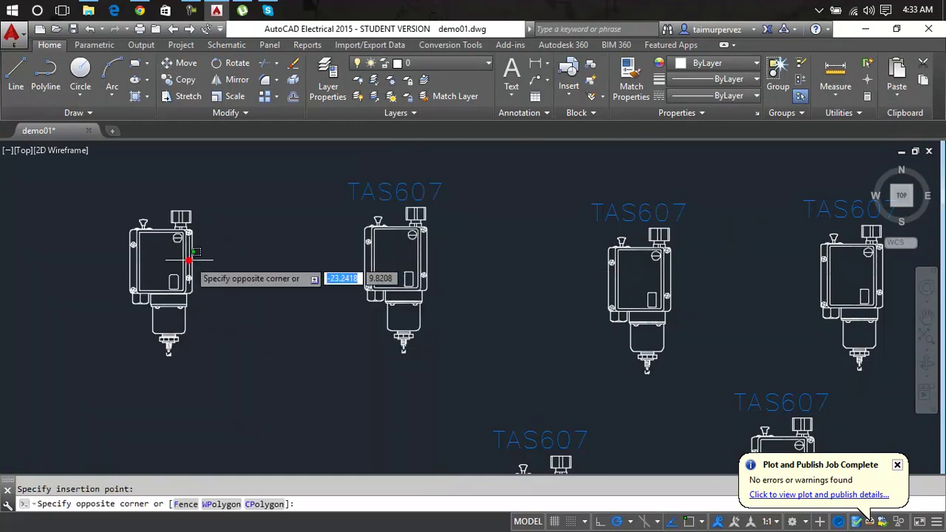
left_click(190, 226)
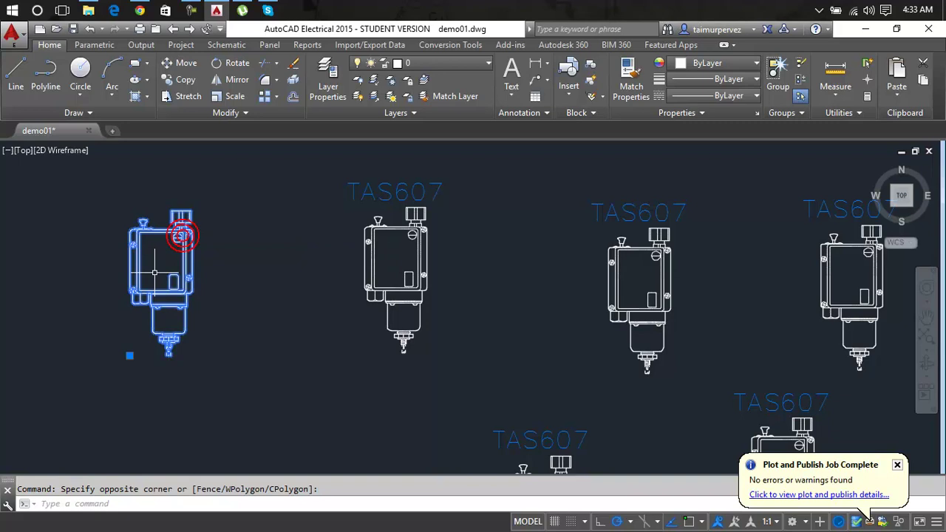
left_click(129, 356)
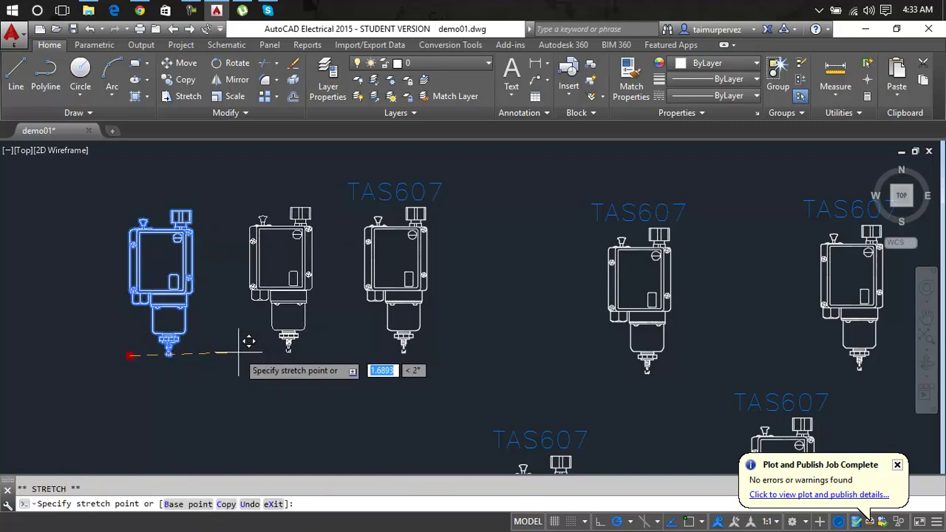
left_click(66, 352)
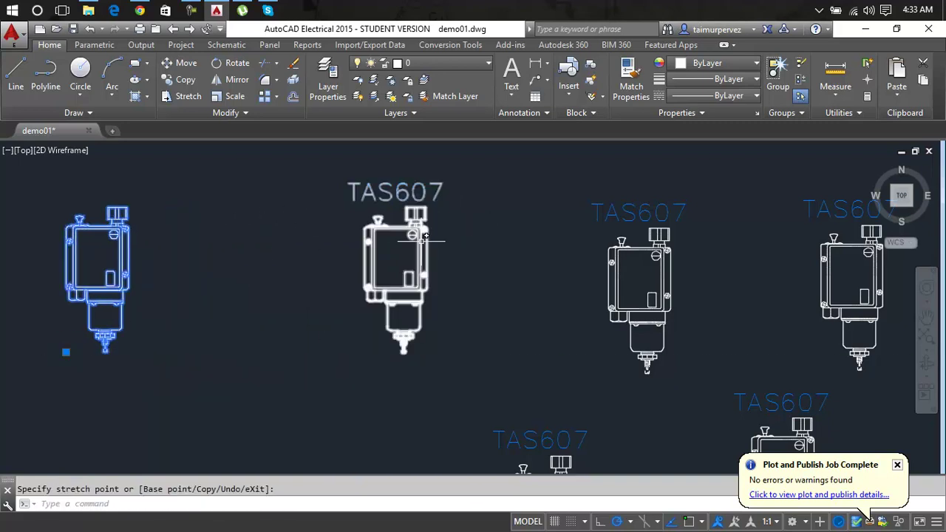
Step: Move the leftmost TAS607 component in the upper row by its grip, closer to its right-hand neighbour, and clear the selection
left_click(421, 241)
left_click(371, 235)
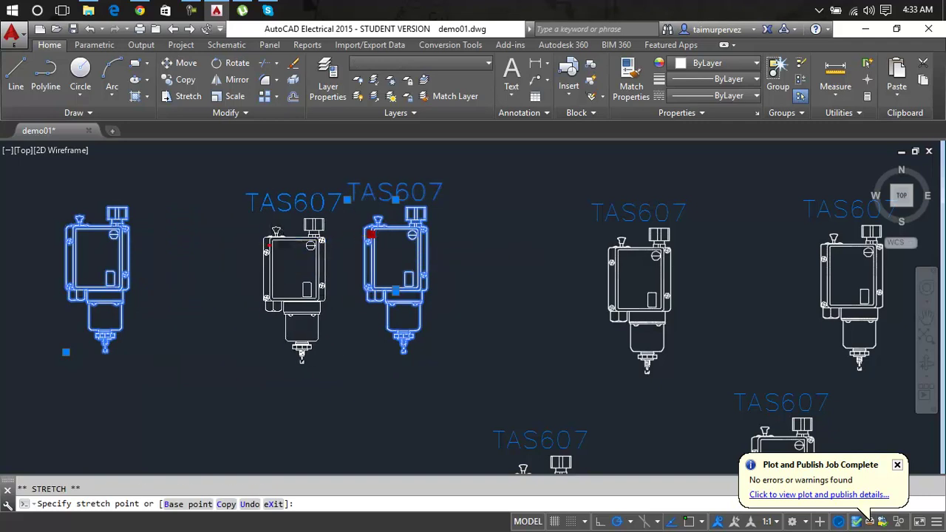
left_click(269, 245)
left_click(269, 245)
left_click(406, 244)
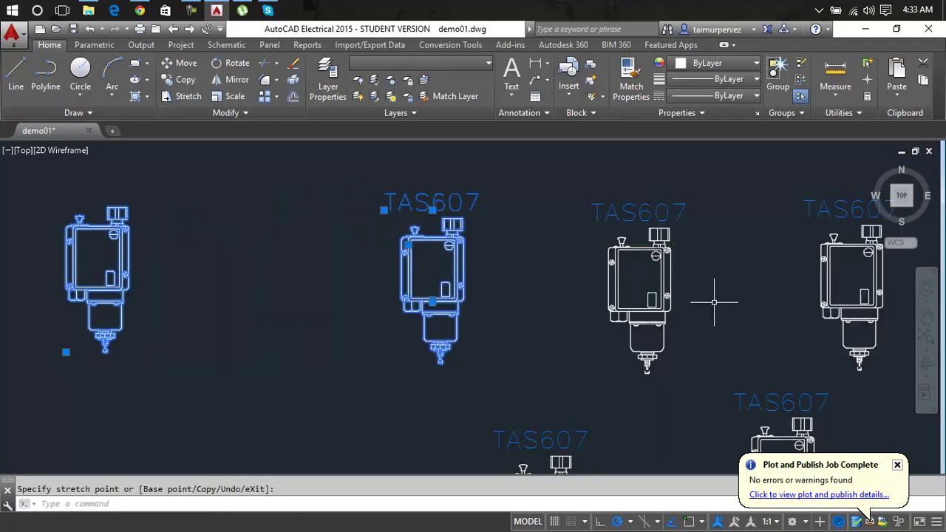
key("Escape")
Step: Paste the clipboard contents as a hyperlink onto the unlabelled block left of the upper row
left_click(130, 275)
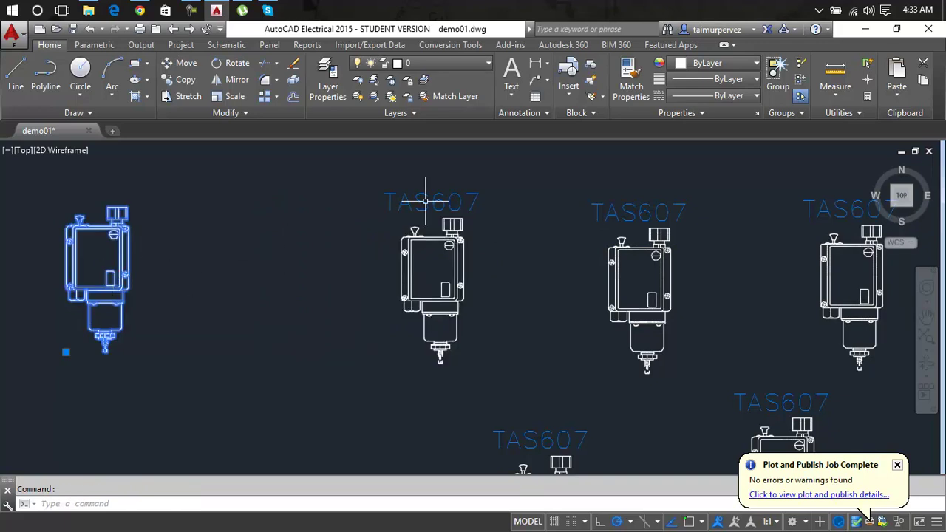
scroll(109, 214, "down", 2)
middle_click_drag(109, 214, 292, 229)
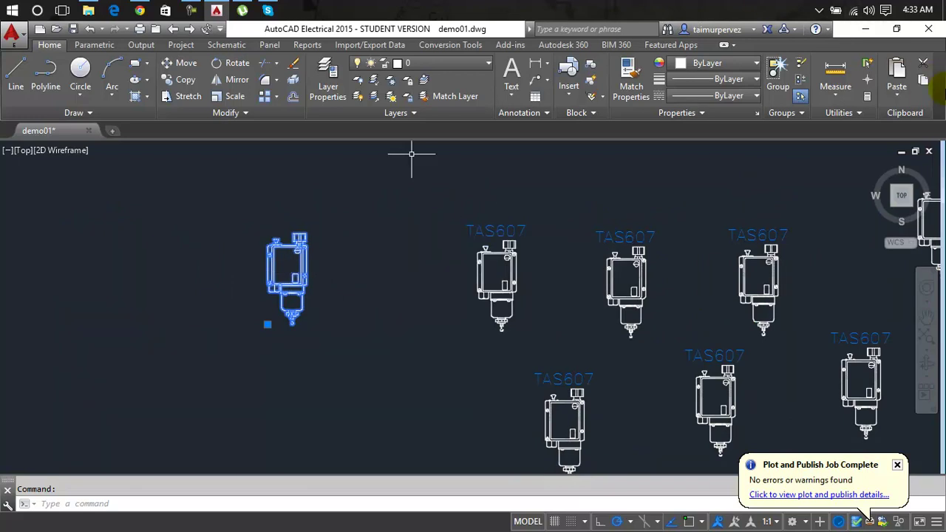
left_click(897, 95)
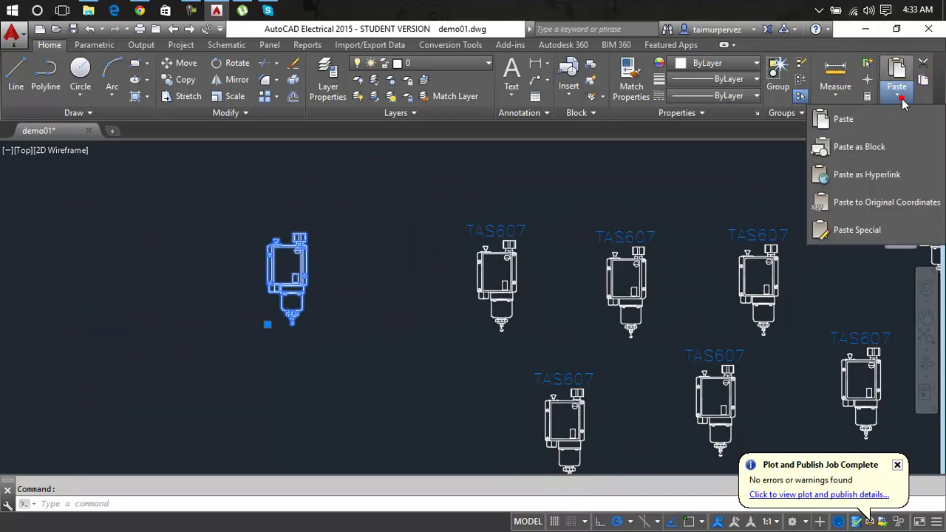
left_click(880, 177)
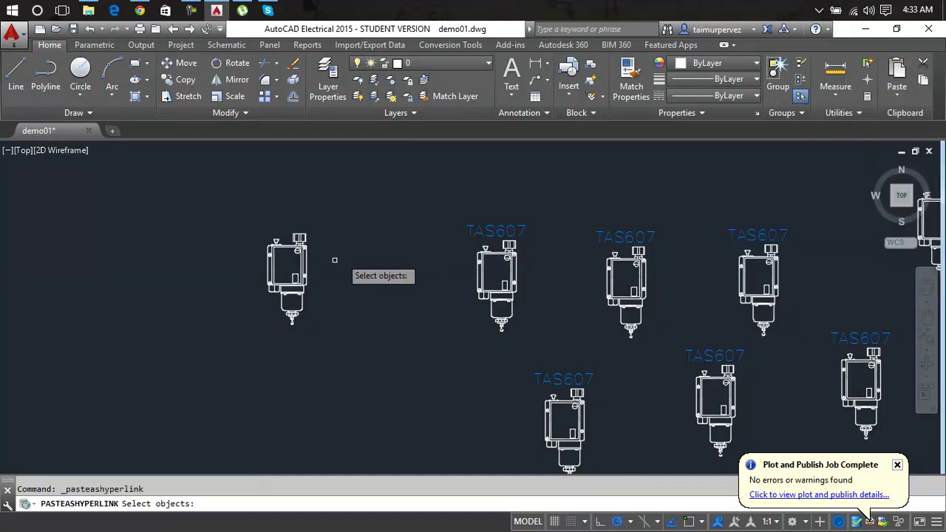
left_click(292, 275)
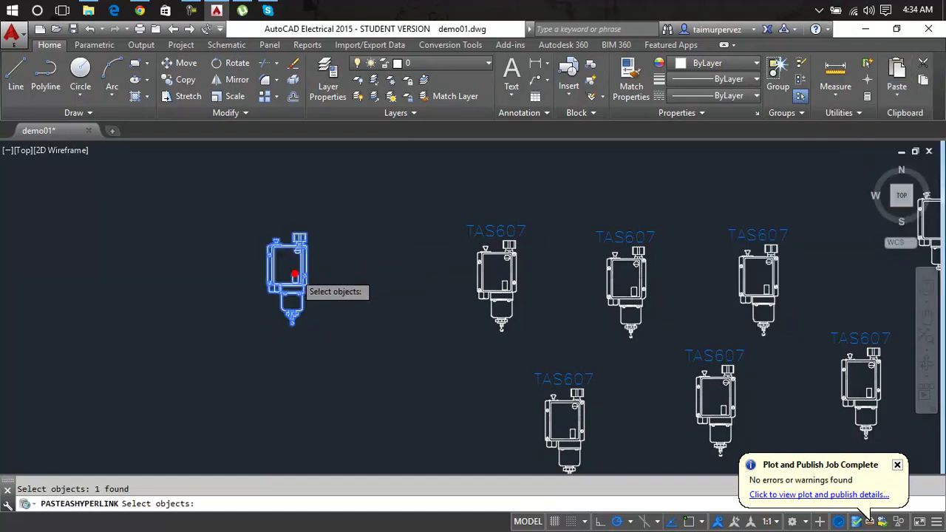
right_click(338, 227)
Step: Paste the clipboard contents to their original coordinates
left_click(313, 252)
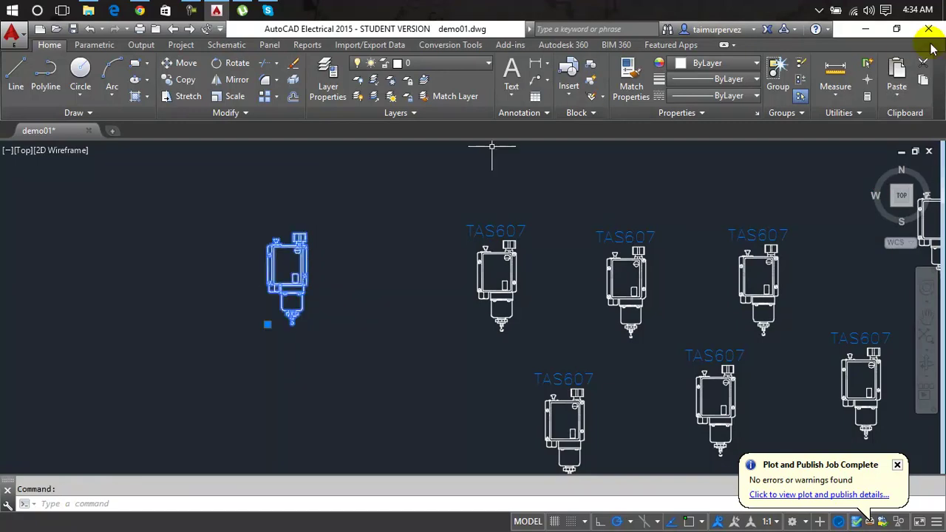
left_click(896, 92)
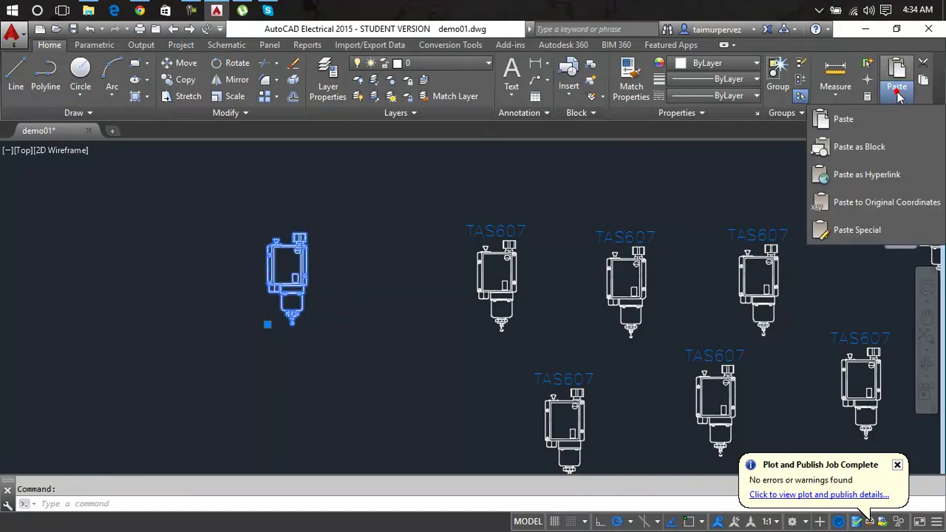
left_click(893, 212)
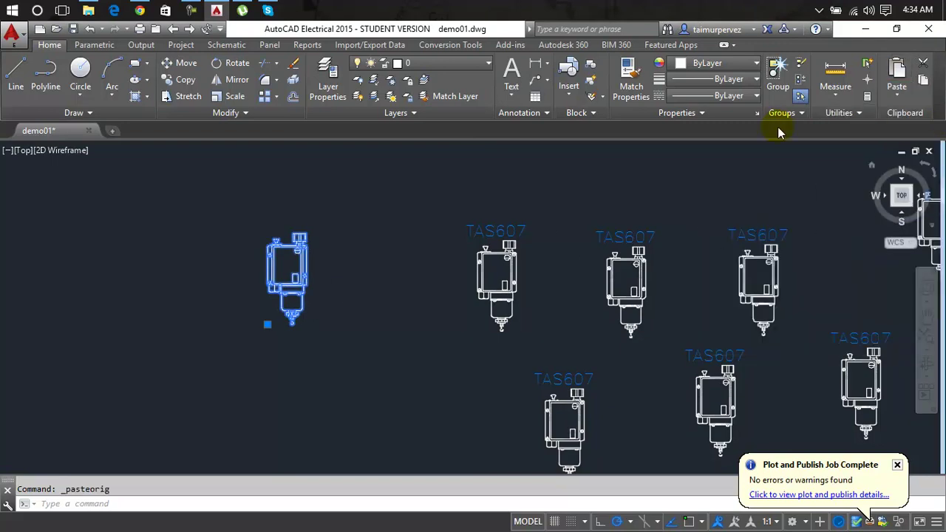
Step: Review the Paste Special formats for the clipboard contents, pick Bitmap, and dismiss the dialog without pasting
left_click(900, 103)
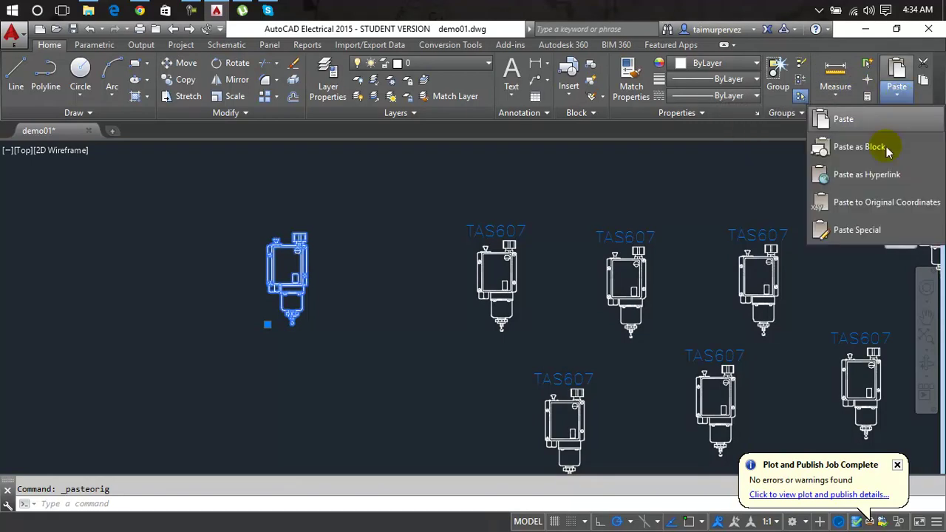
left_click(863, 238)
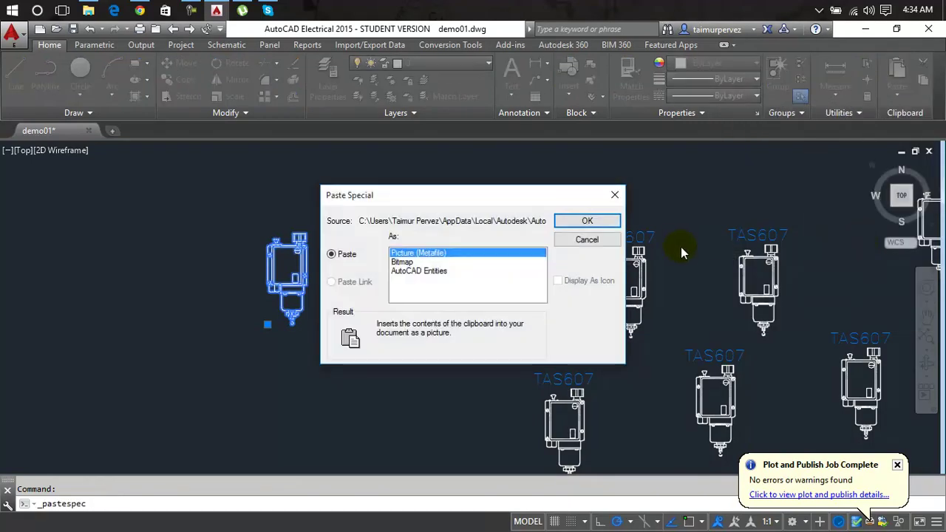
left_click_drag(497, 196, 462, 133)
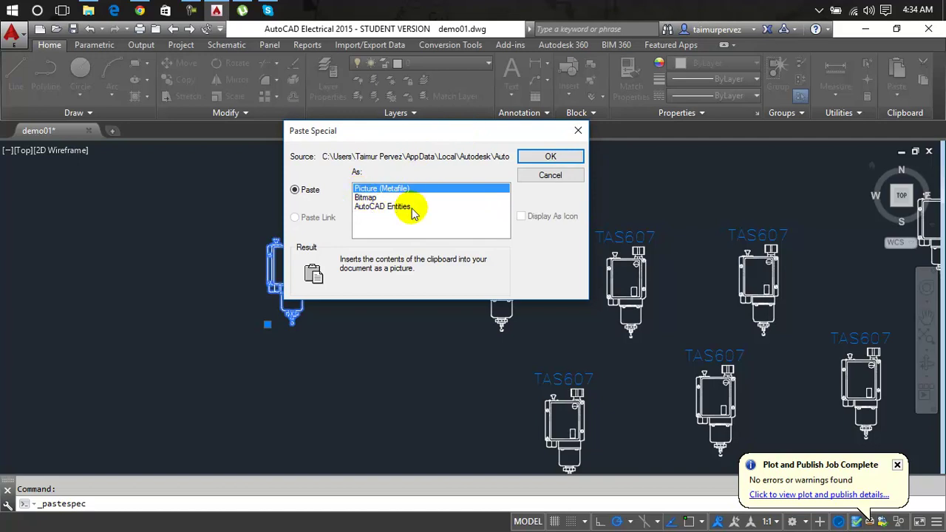
left_click(365, 199)
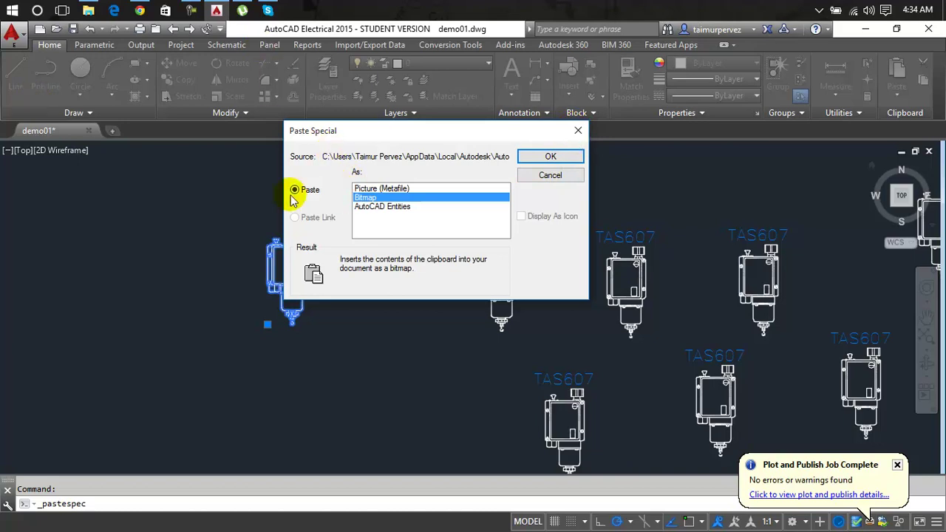
left_click(578, 130)
Step: Select all the pasted component copies outside the drawing border with one window and erase them
scroll(438, 245, "down", 4)
left_click(666, 199)
left_click(317, 364)
key("Delete")
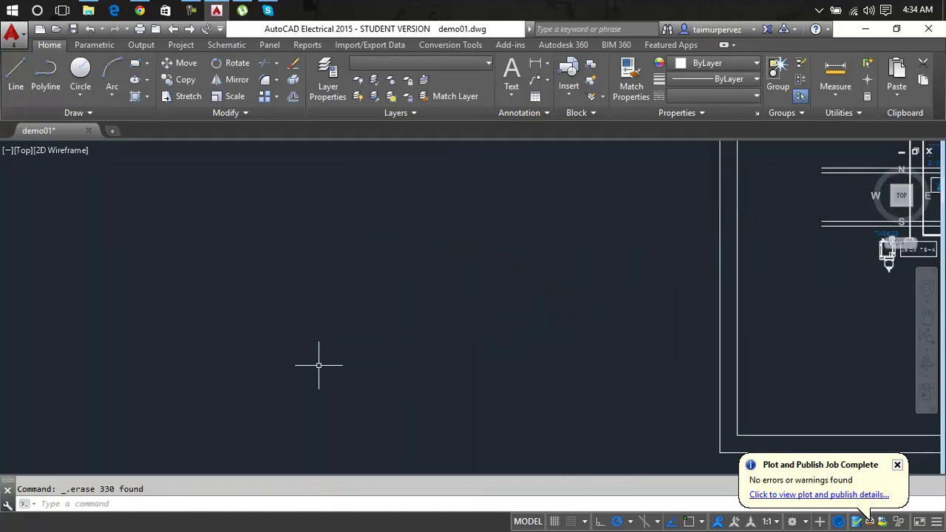
scroll(405, 305, "down", 2)
scroll(658, 328, "up", 5)
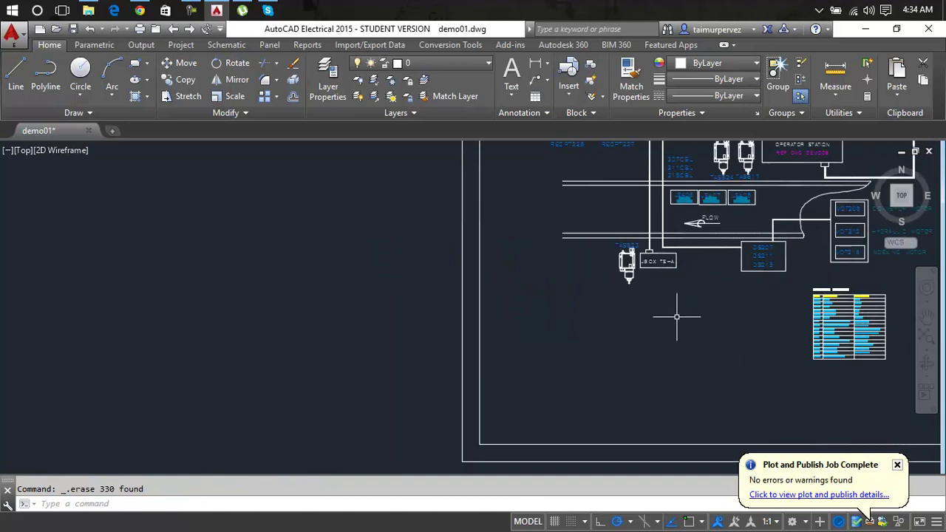
scroll(716, 307, "down", 3)
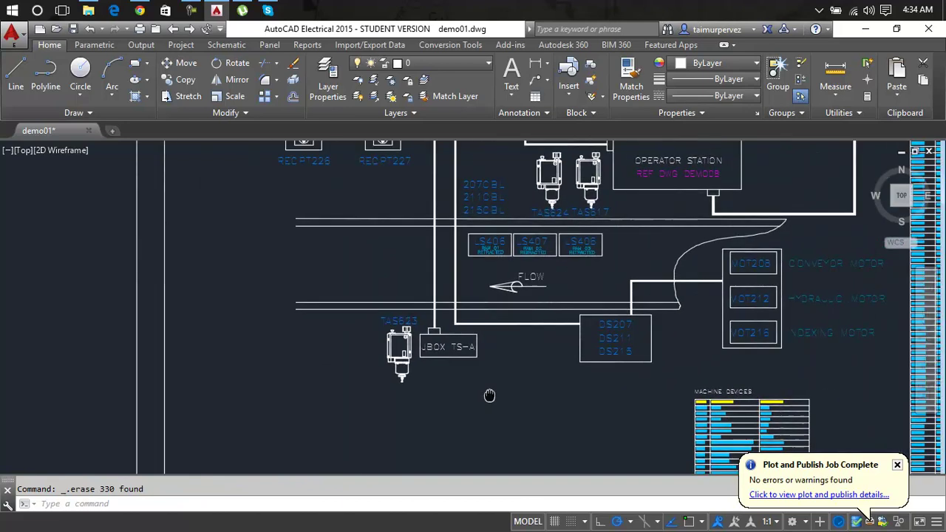